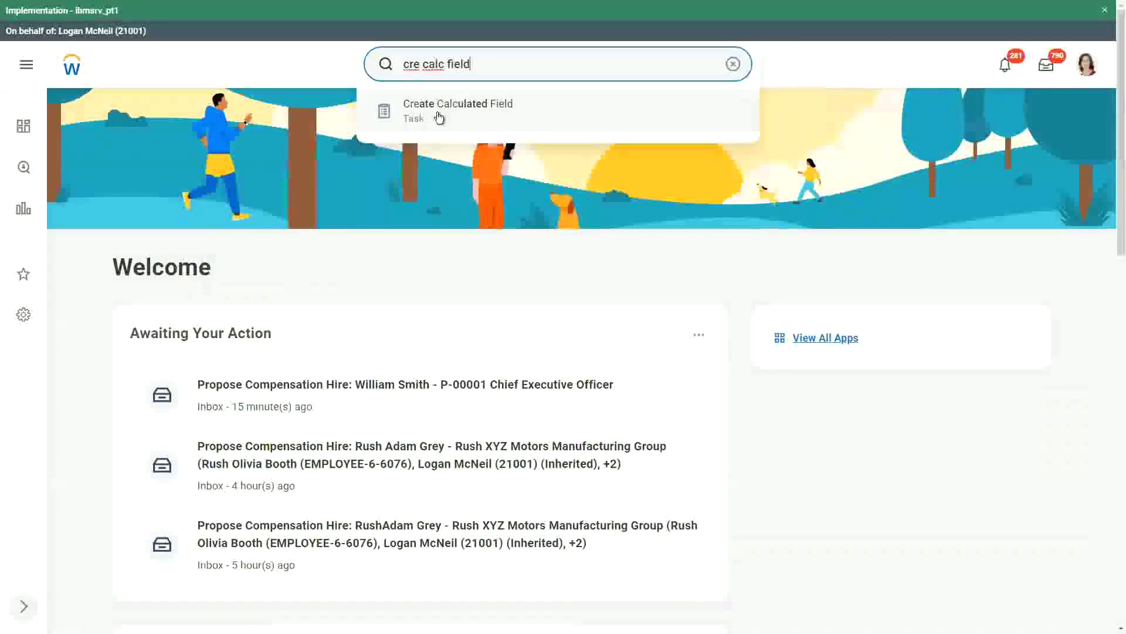
Start the Create Calculated Field task and name the field "CF-WW-Eval Exp-Test"
click(438, 112)
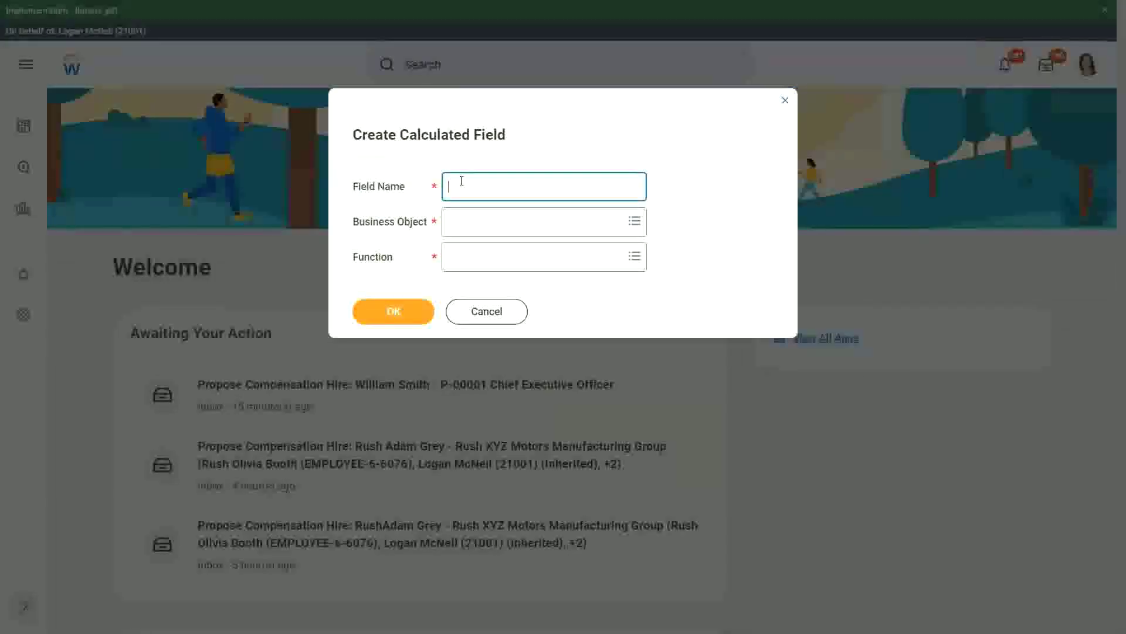
text(CF-WW-)
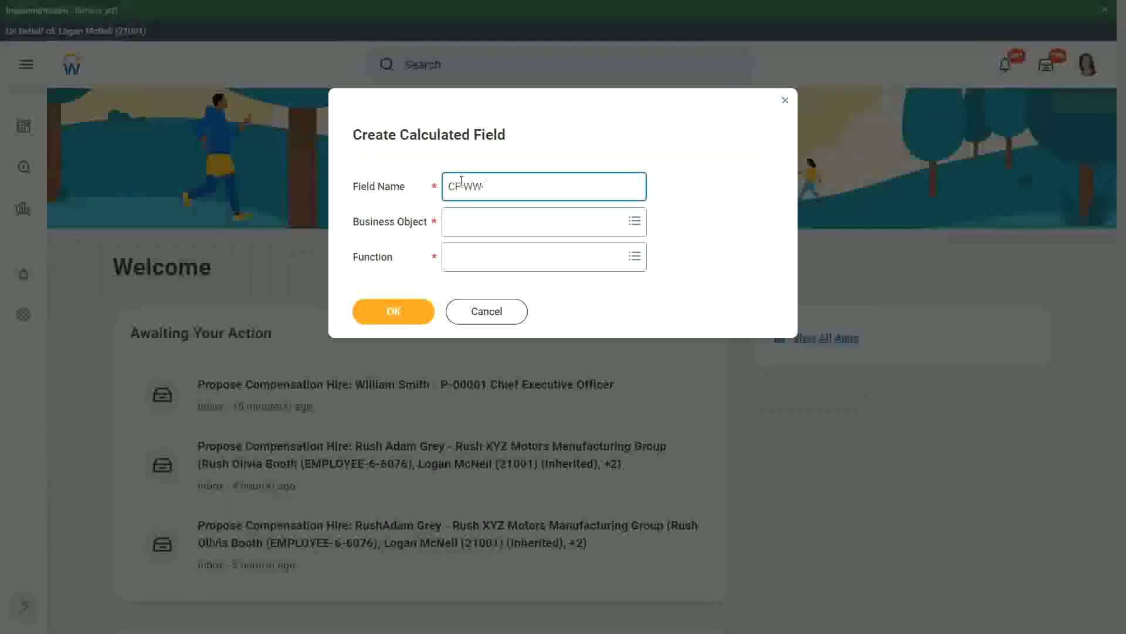
text(Eval Exp -)
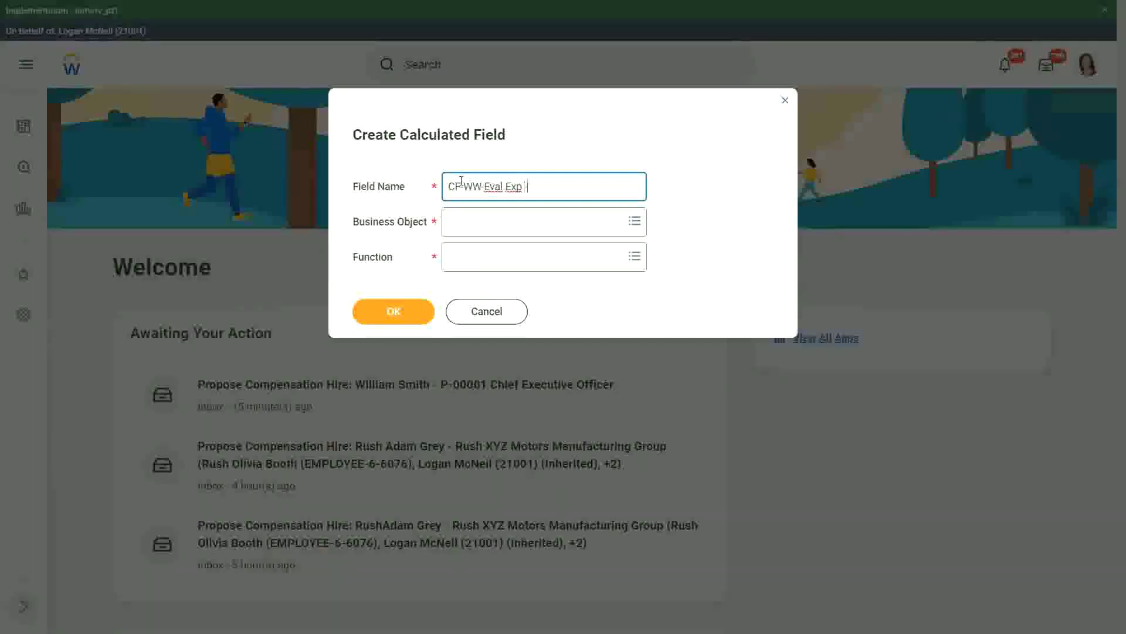
key(BackSpace)
text(-Test)
key(Tab)
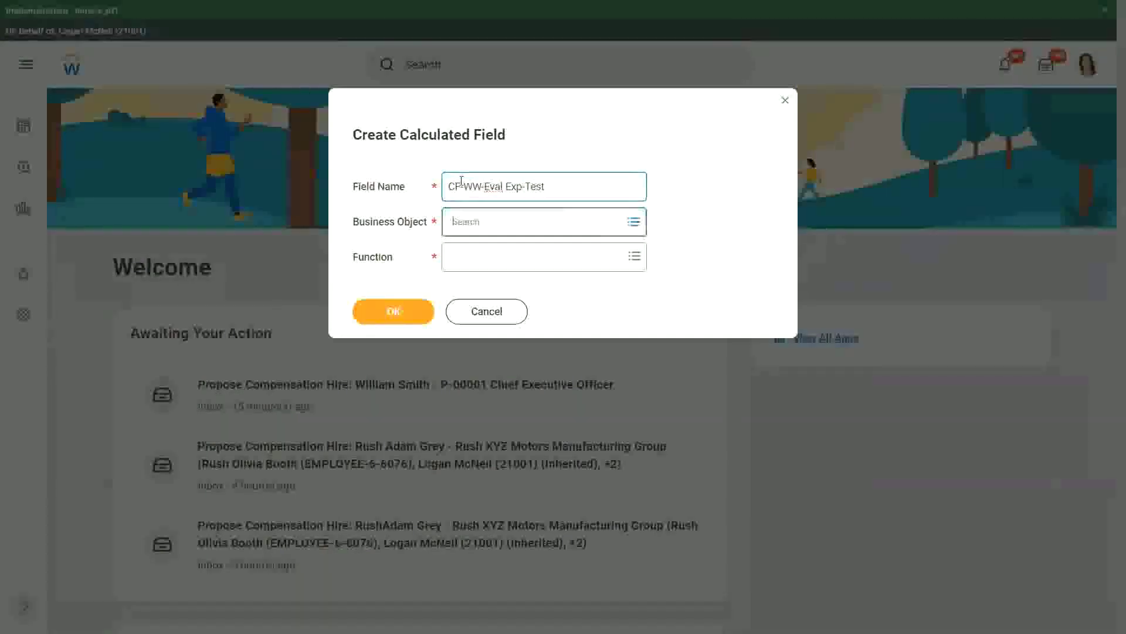
Set the calculated field's business object to Worker and its function to Evaluate Expression, and continue to its definition
text(worker)
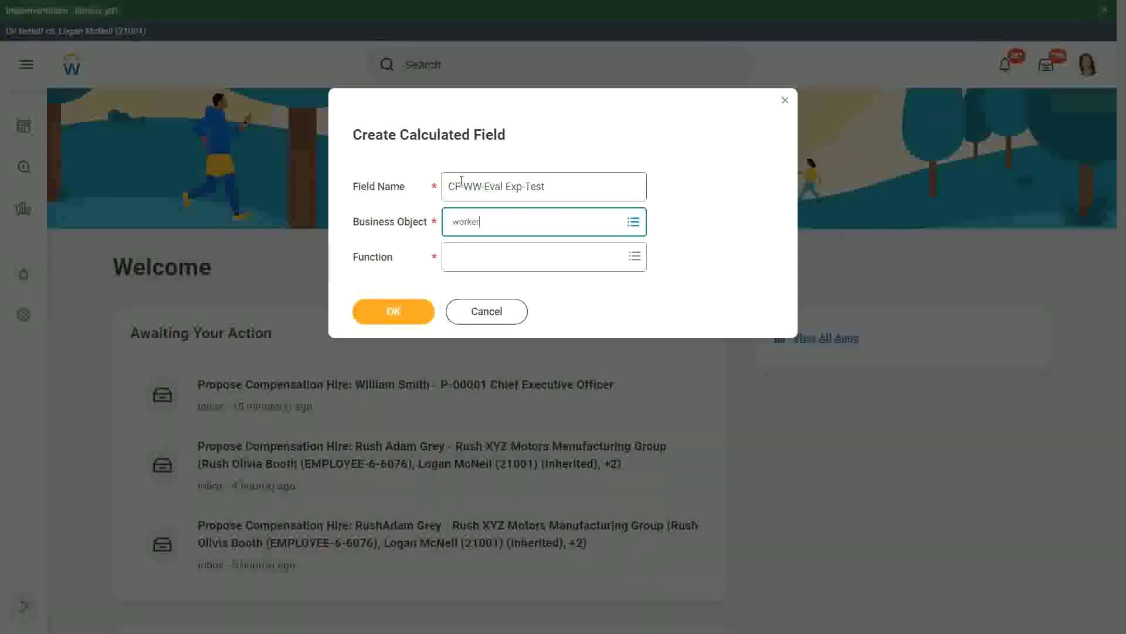
key(Return)
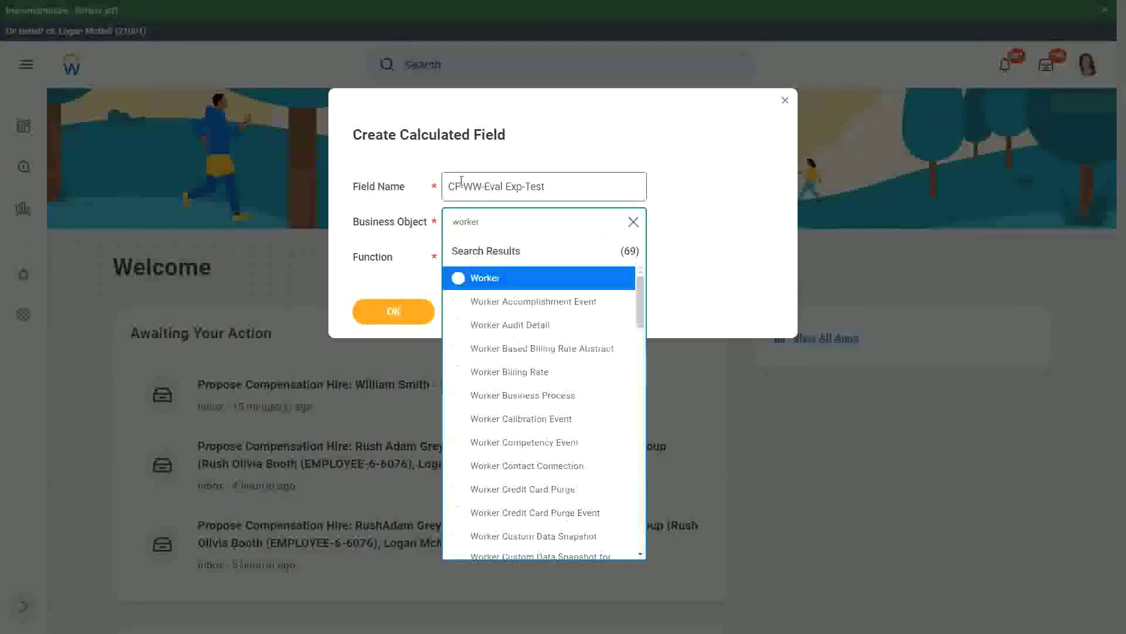
key(Return)
key(Tab)
text(ev)
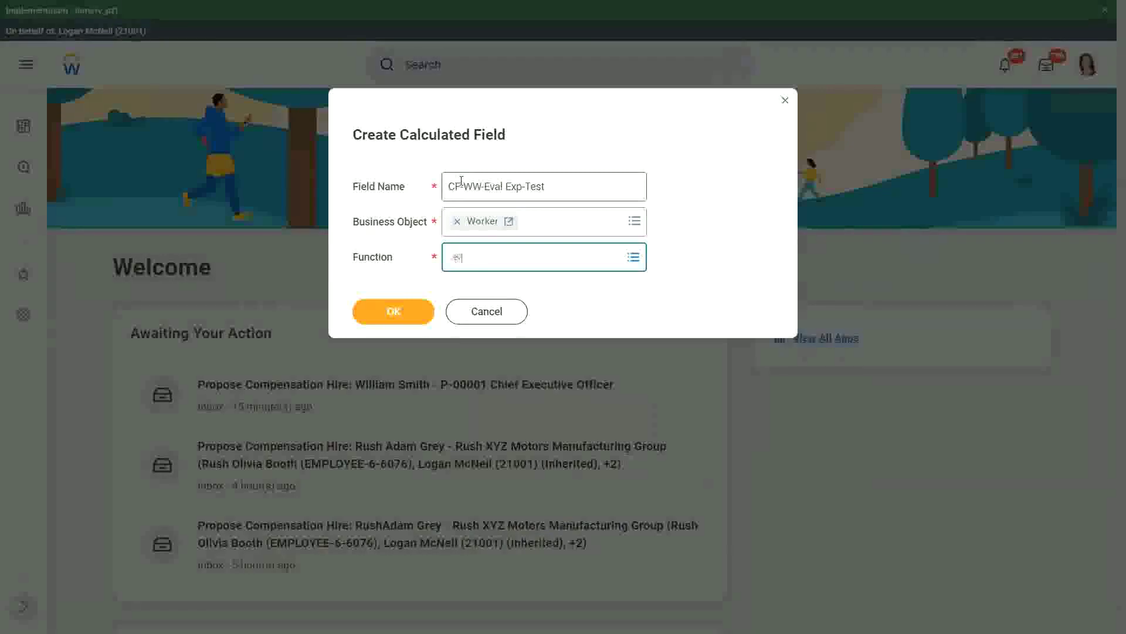
text(al exp)
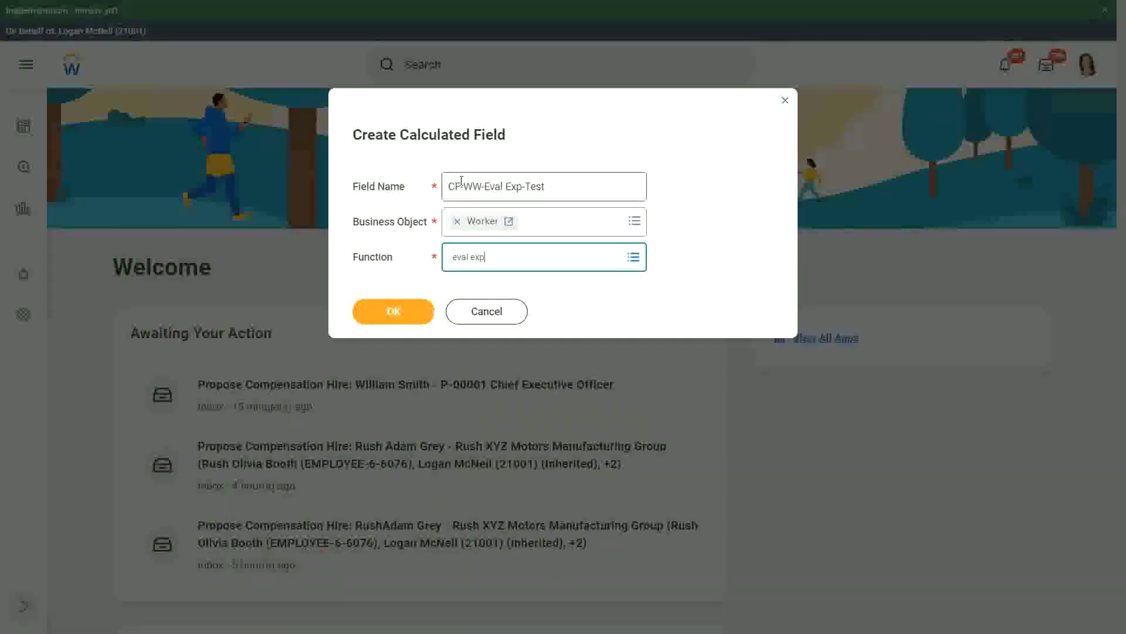
key(Return)
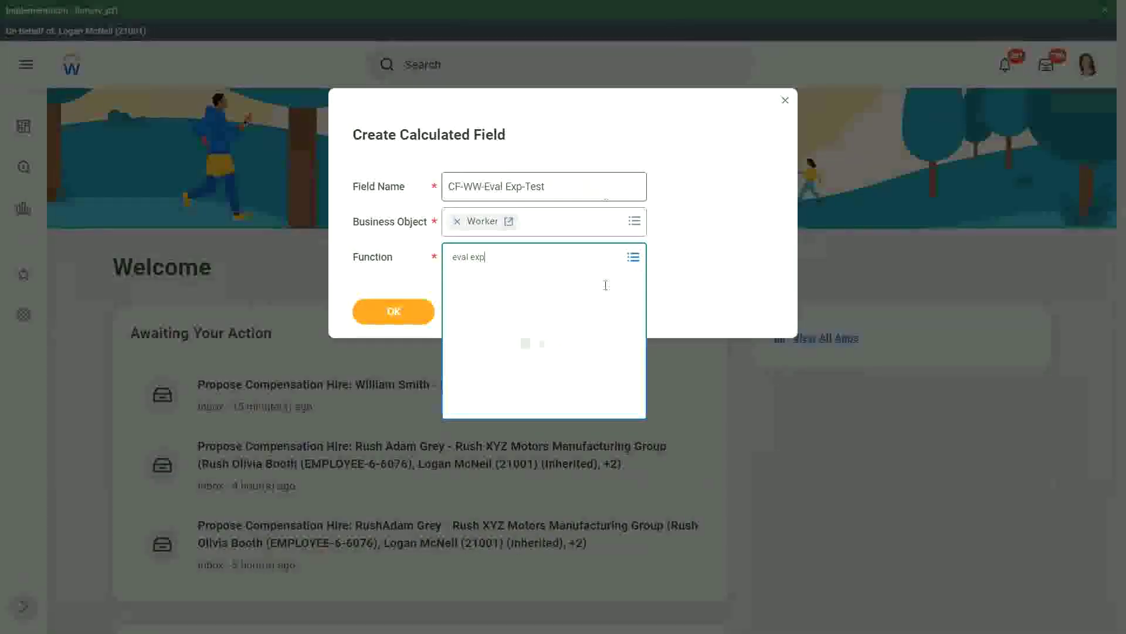
click(477, 315)
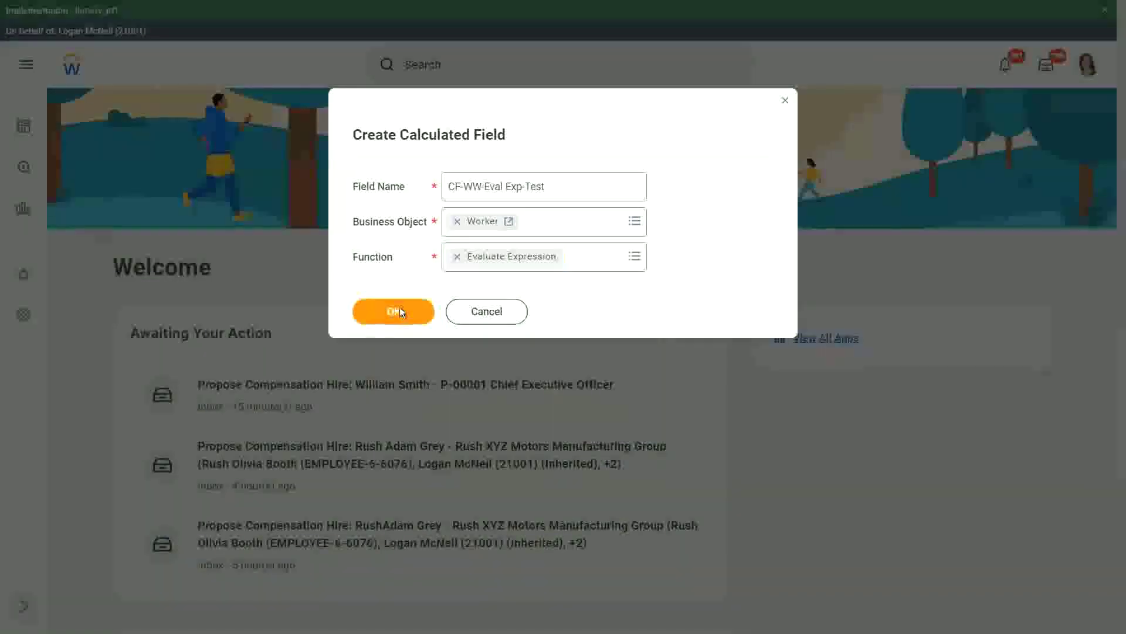
click(401, 311)
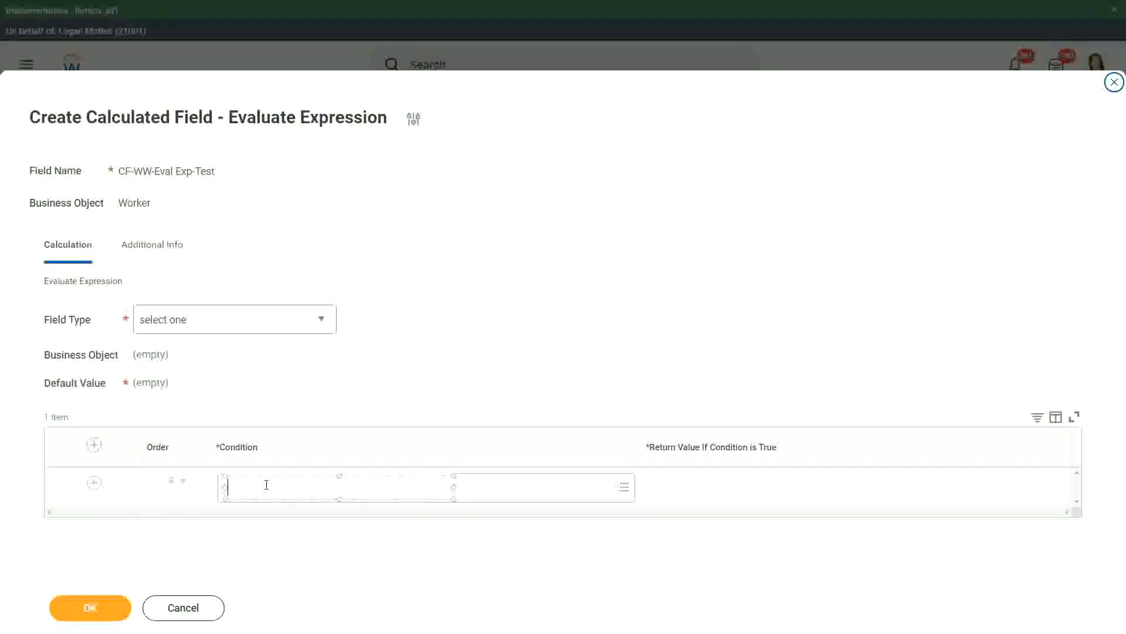
Annotate the first row's Condition cell with the on-screen note "Boolean or a T/F field"
text(Boo)
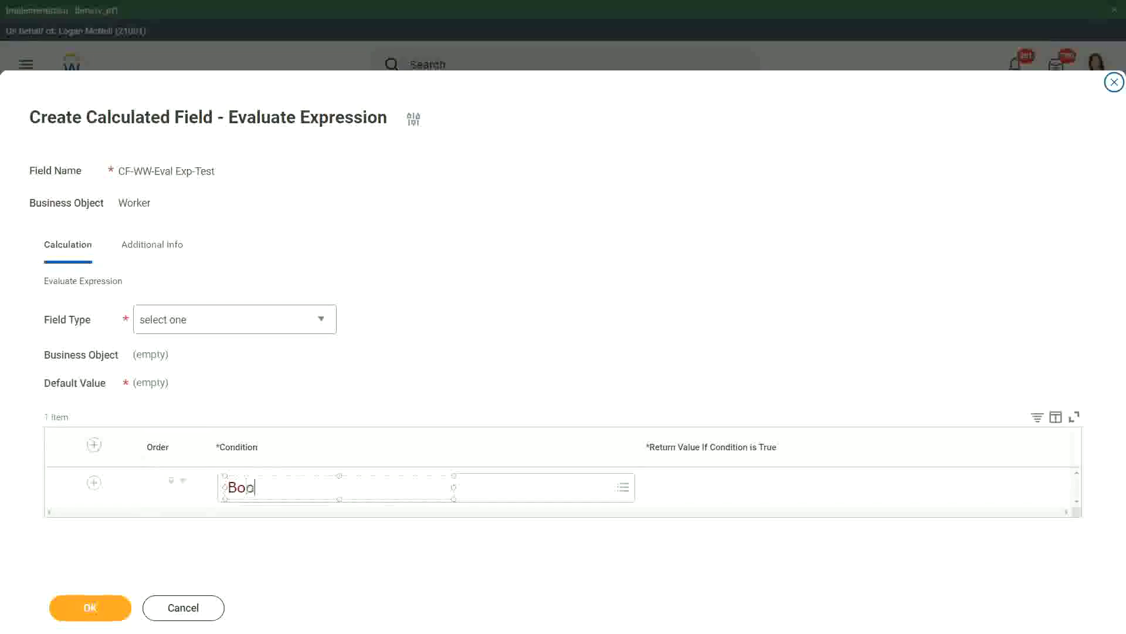
text(lean or a T/F)
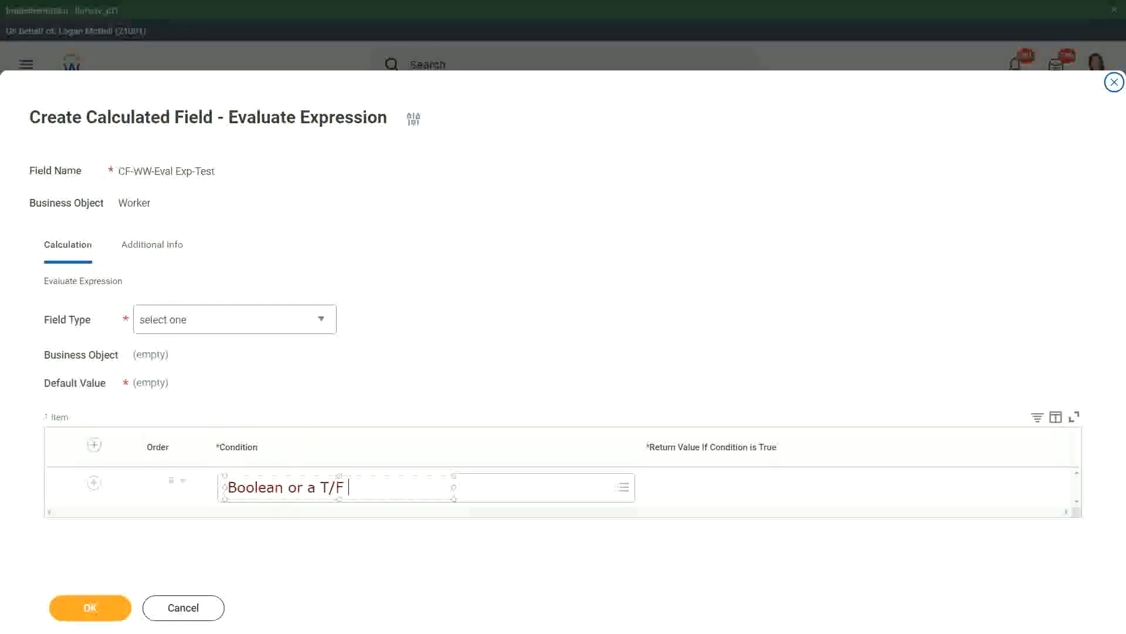
text( field)
click(392, 371)
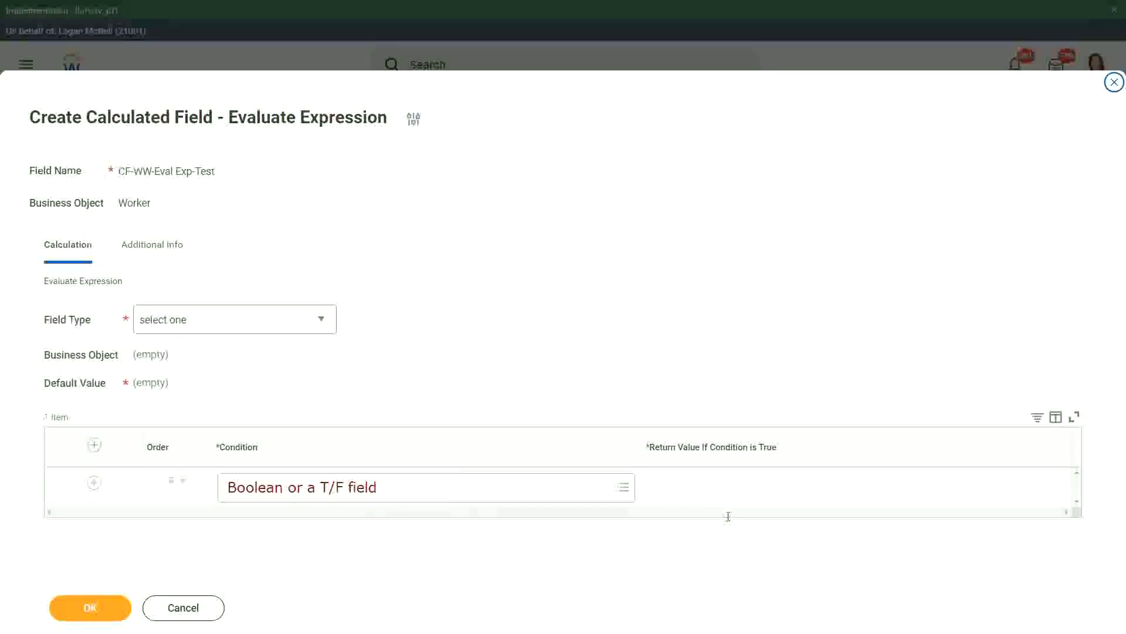
Annotate the Return Value If Condition is True cell with "Another Calc Field that gives the result", widened to fit one line
click(650, 489)
text(Another Calc Field)
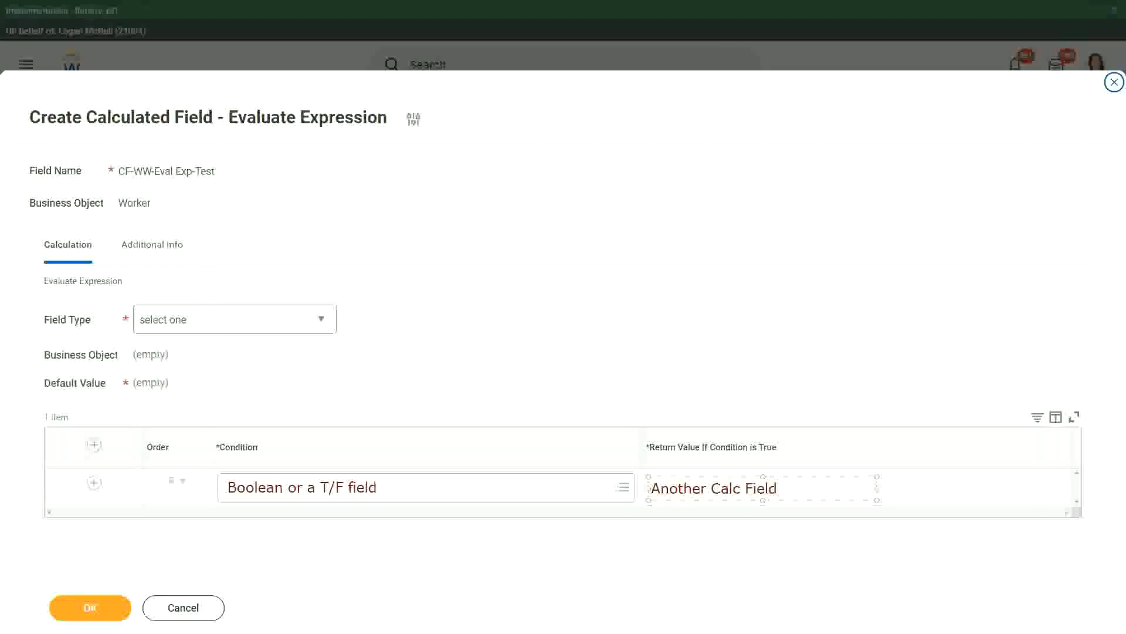
text( that gives the result)
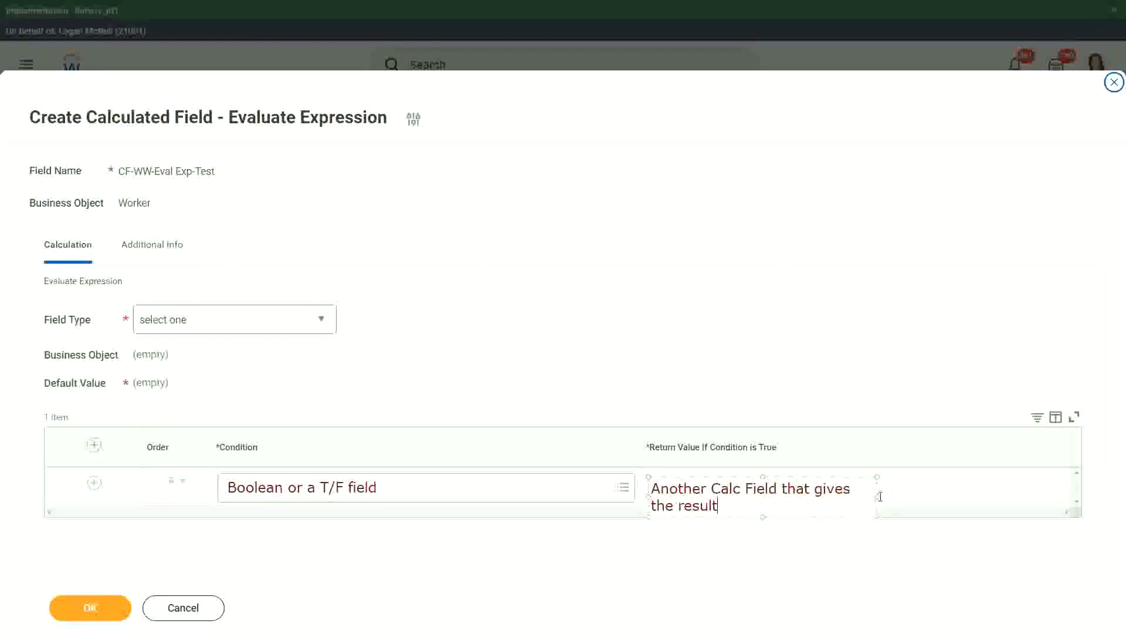
drag(877, 497, 975, 487)
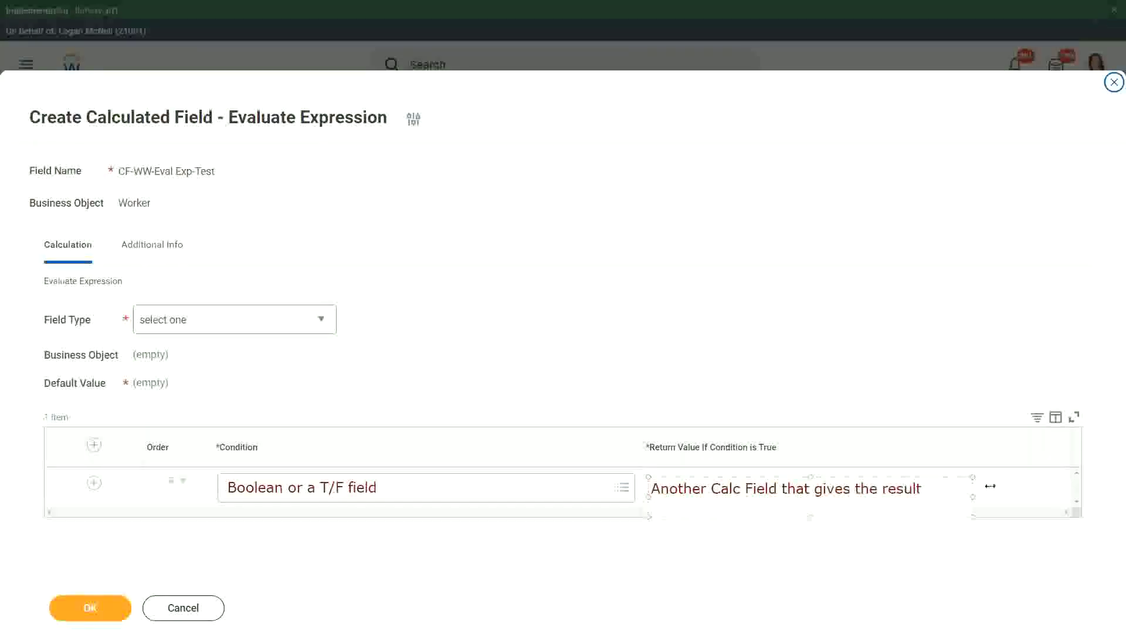
click(633, 531)
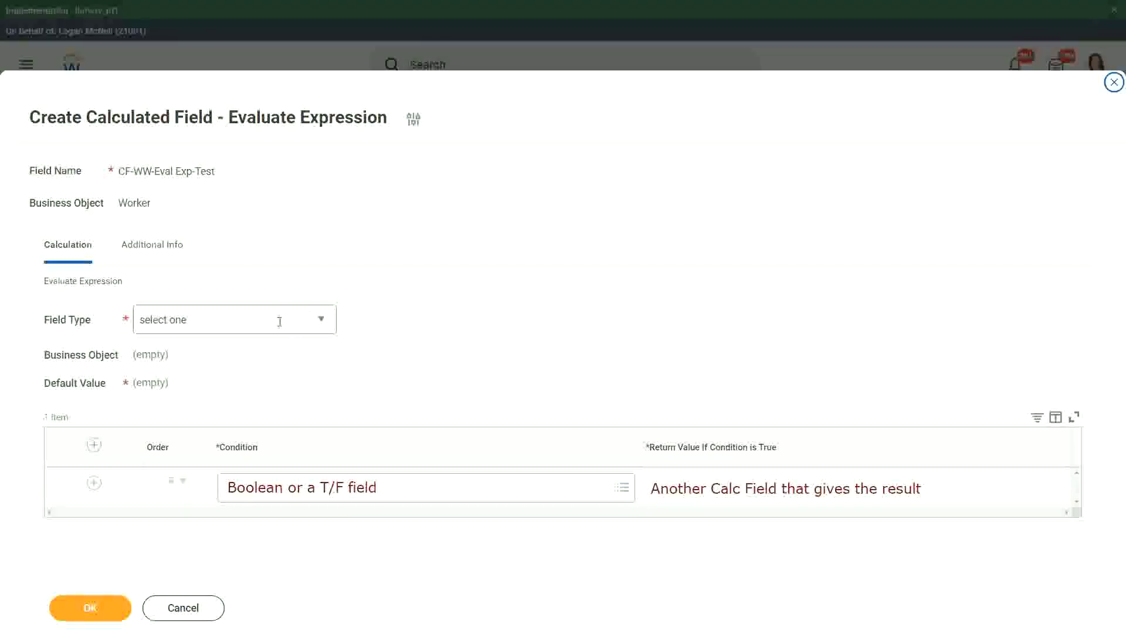
Set the expression's field type to Text
click(326, 318)
key(Escape)
click(324, 319)
click(324, 320)
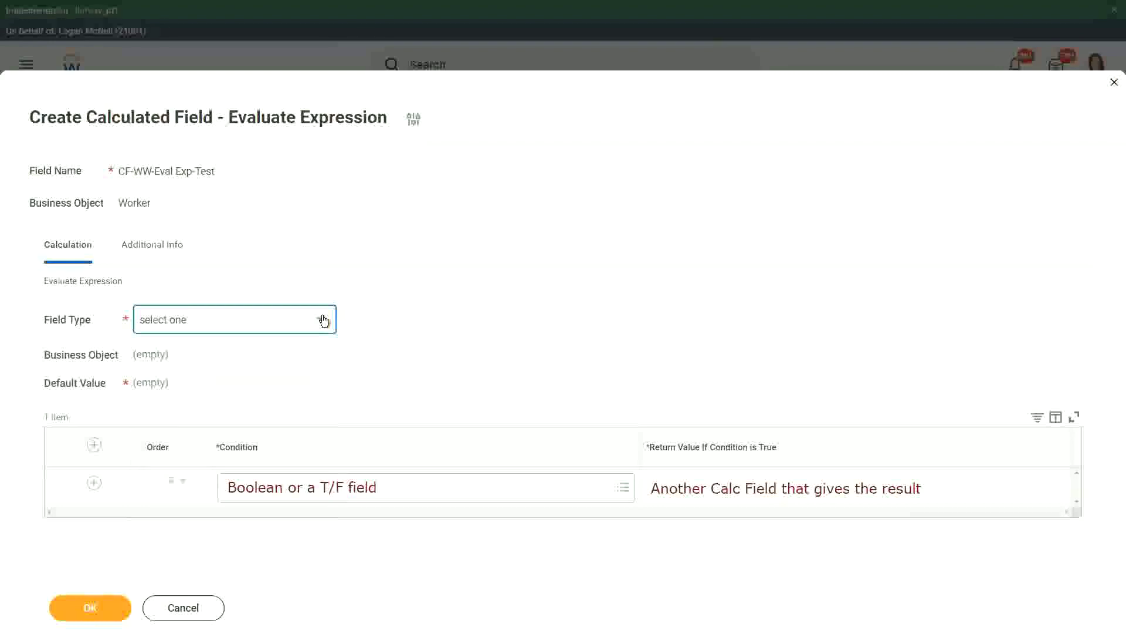
click(324, 320)
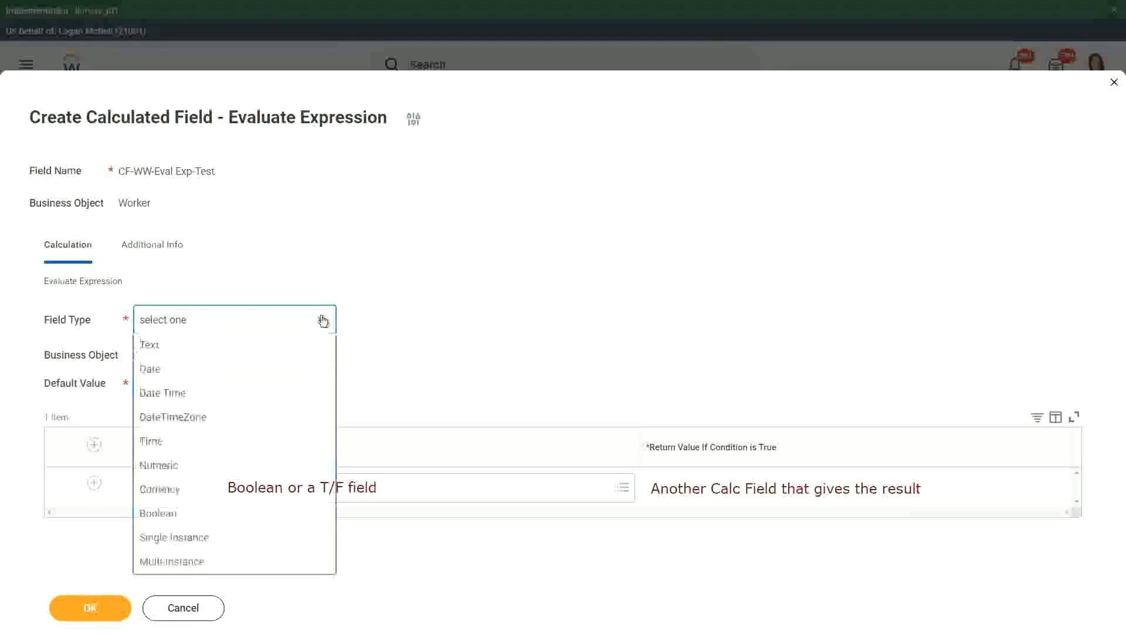
click(162, 373)
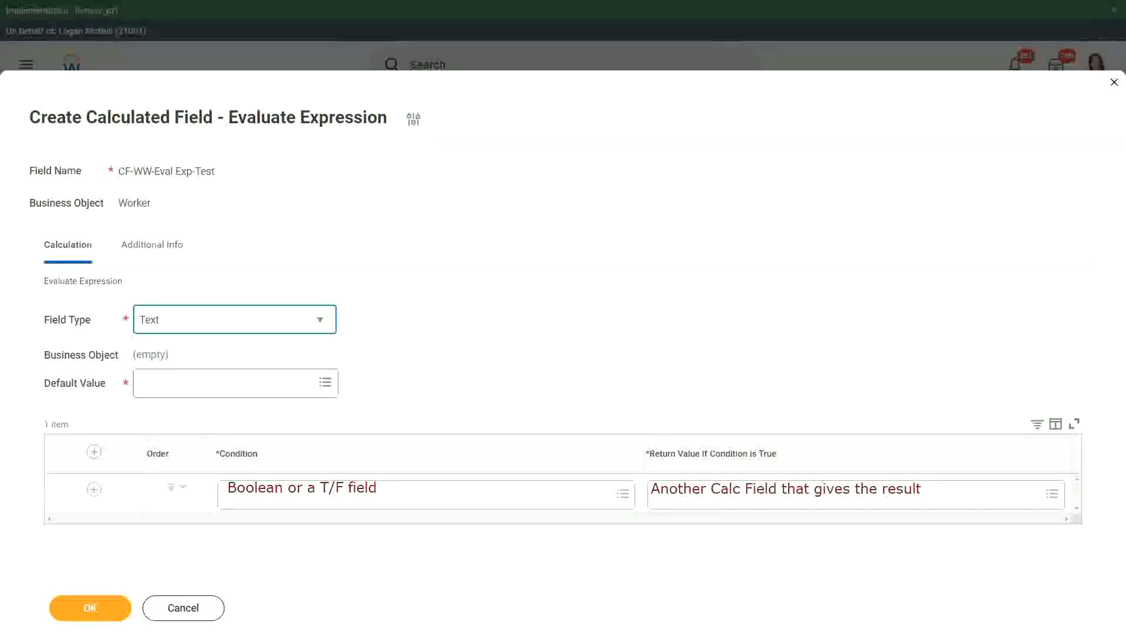
Annotate the Default Value field with the on-screen note "Some Default Value" and align it inside the field
click(151, 383)
text(S)
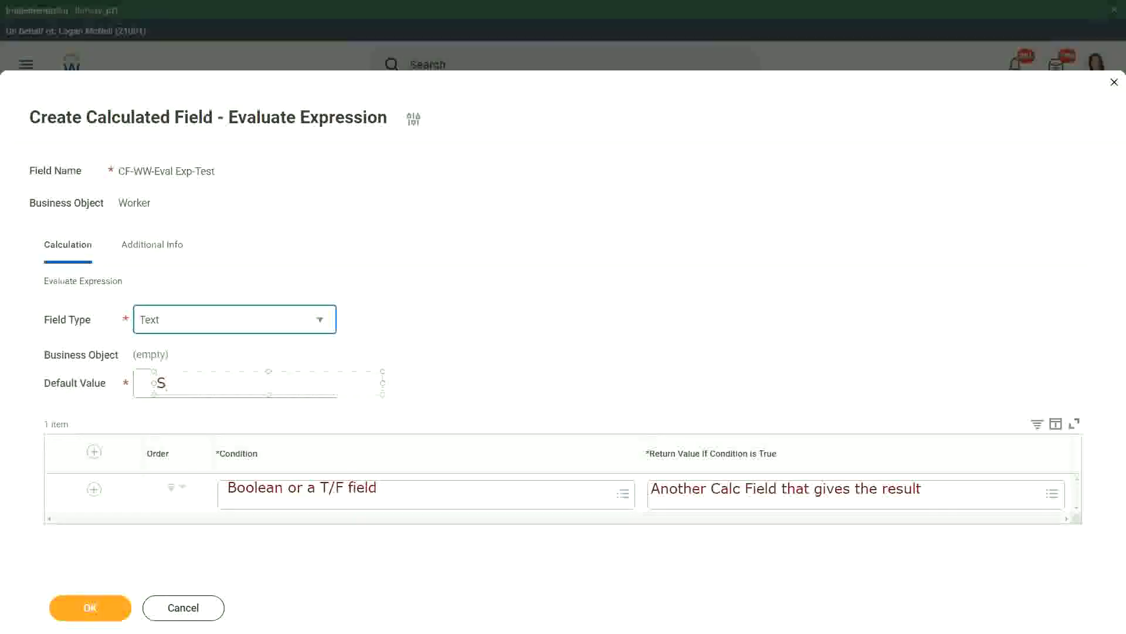
text(ome De)
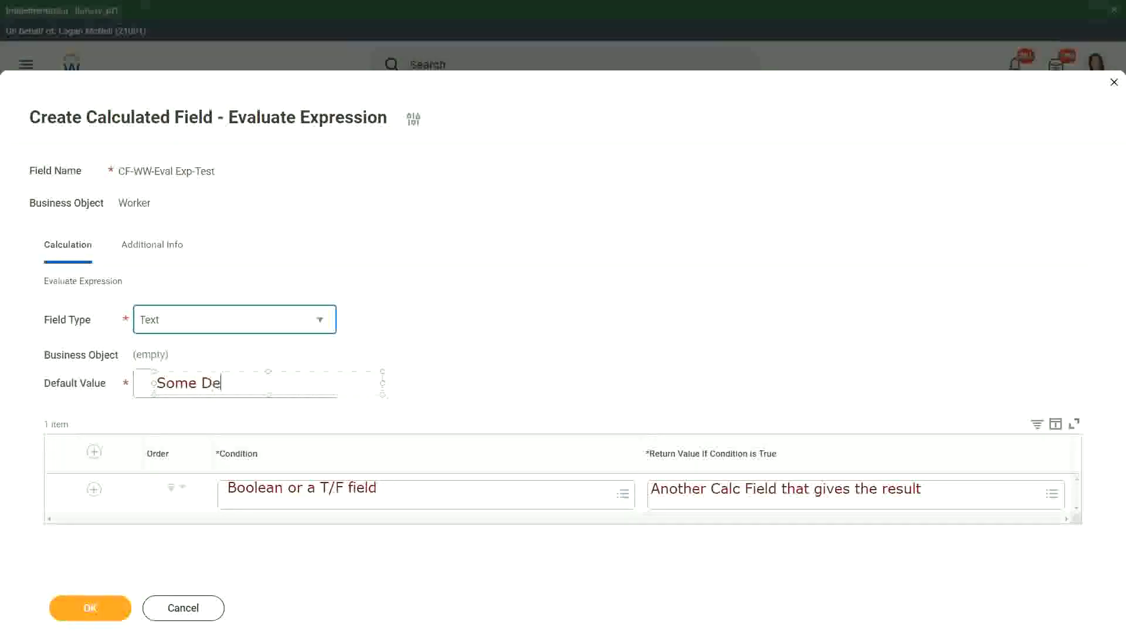
text(fault Value)
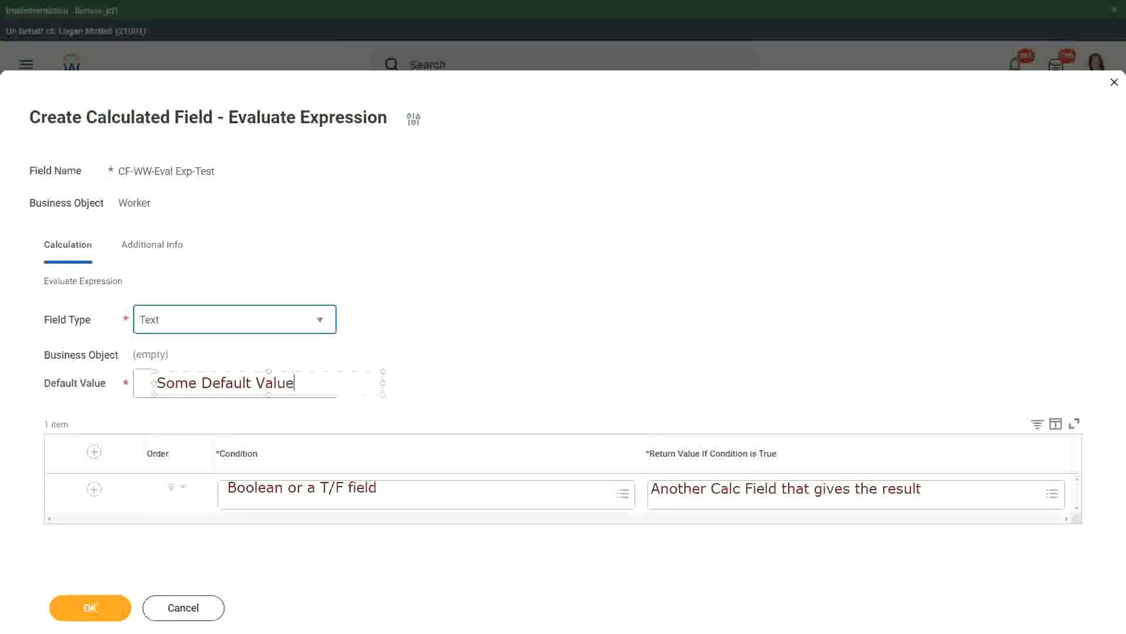
drag(279, 370, 273, 371)
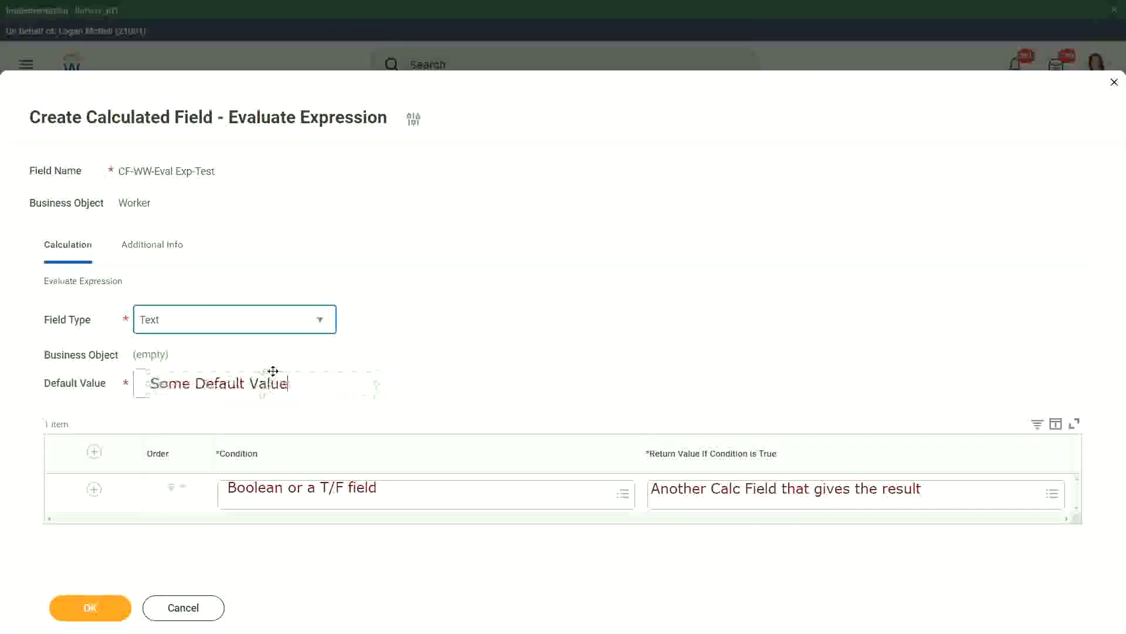
click(465, 371)
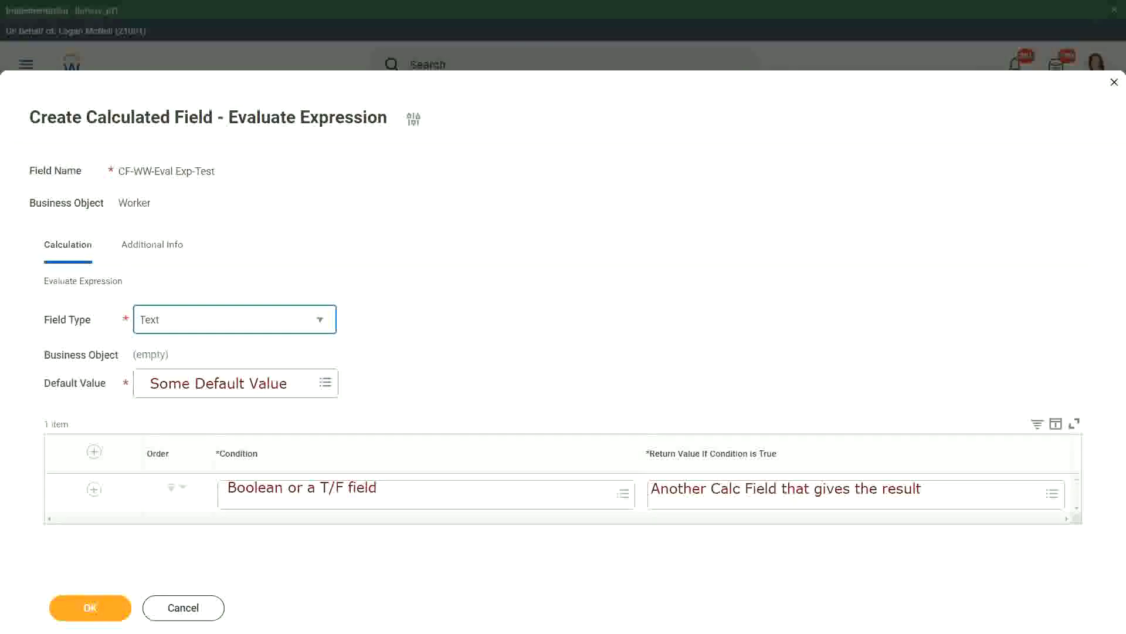
Replace the return value note with "Type in the value that you want in the output", widened to fit one line
click(734, 489)
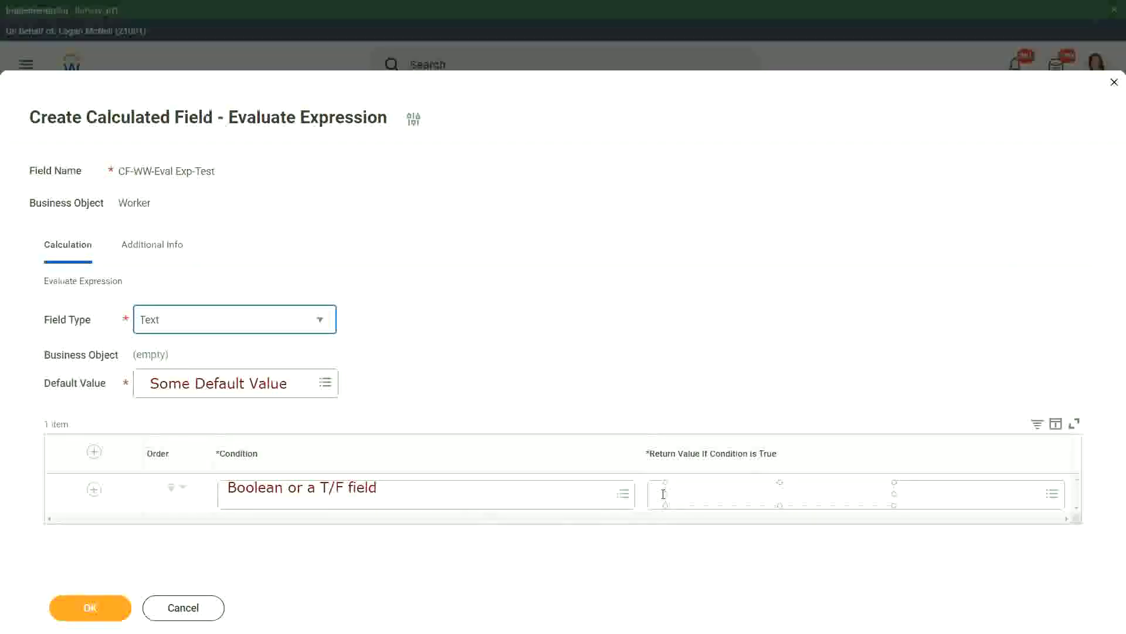
text(Type in the value that you )
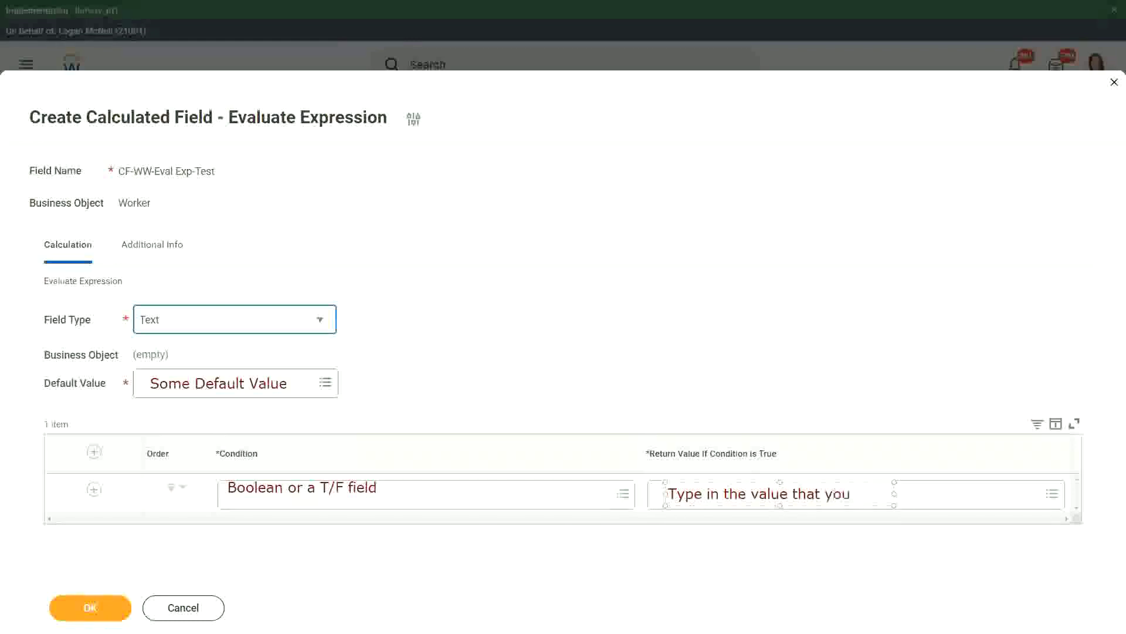
text(want in the o)
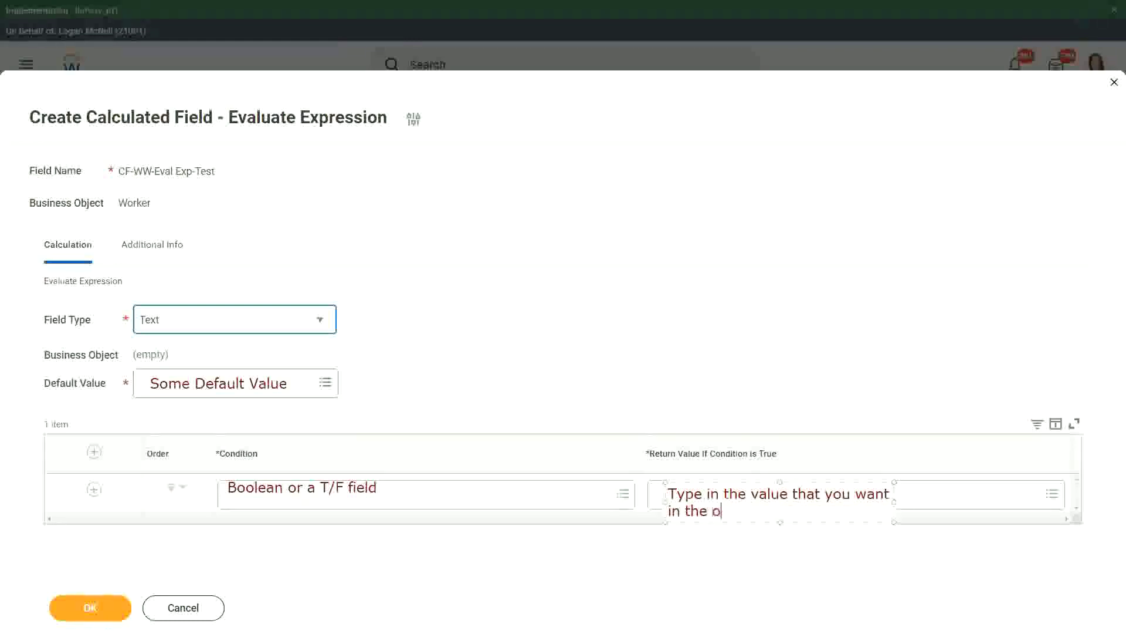
text(utput)
drag(894, 502, 1030, 502)
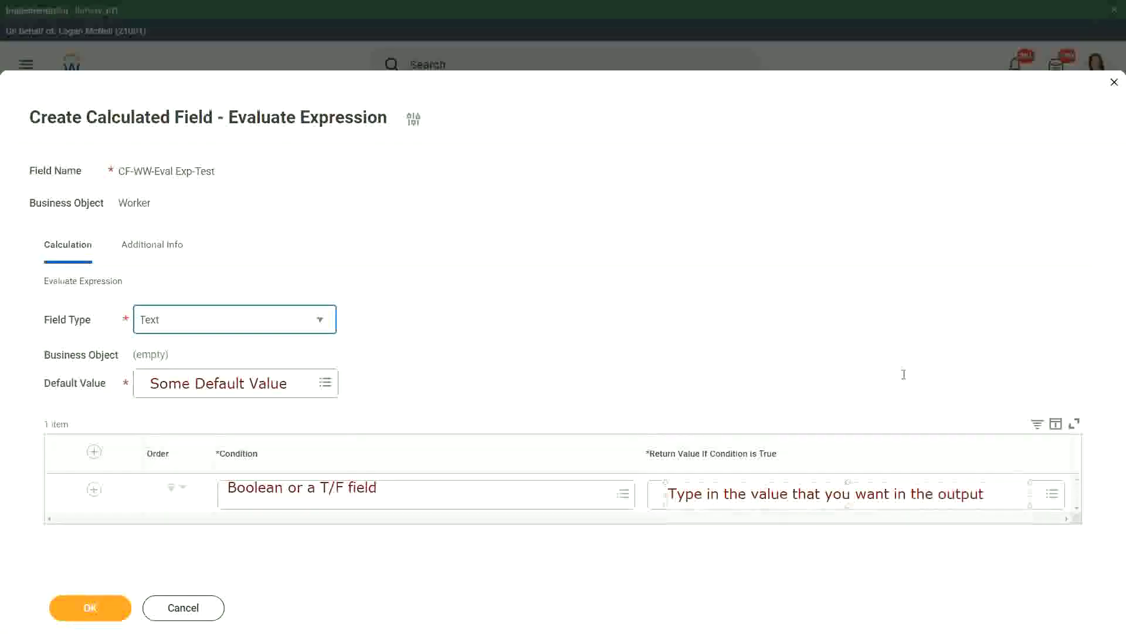
click(883, 351)
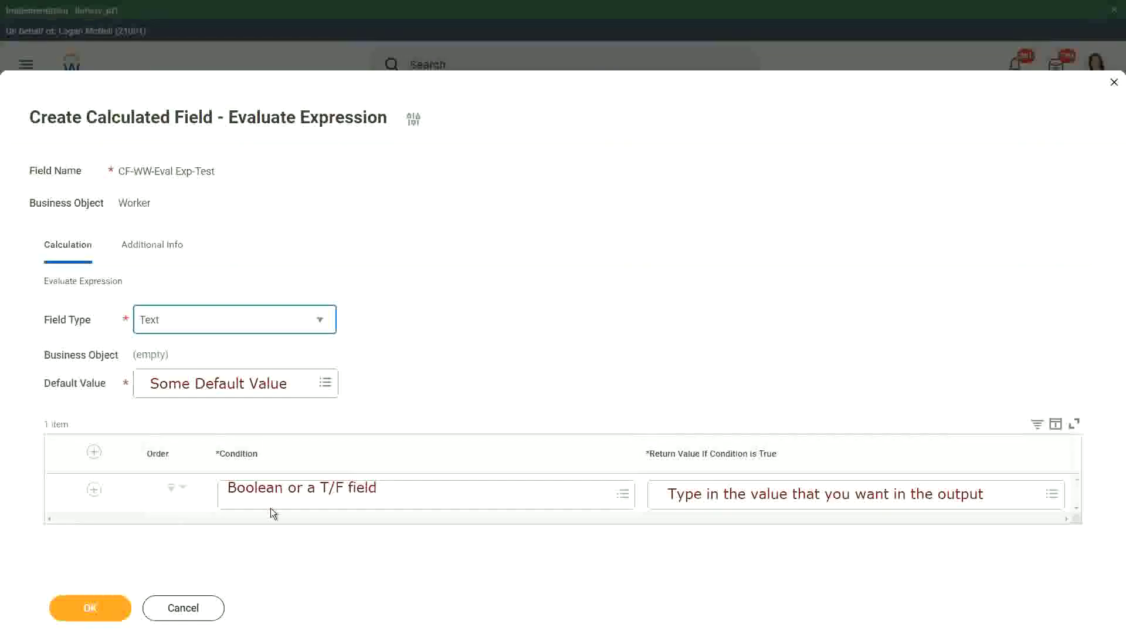
Cancel the calculated field, discarding its changes, and dismiss the Implementation environment banner
click(184, 609)
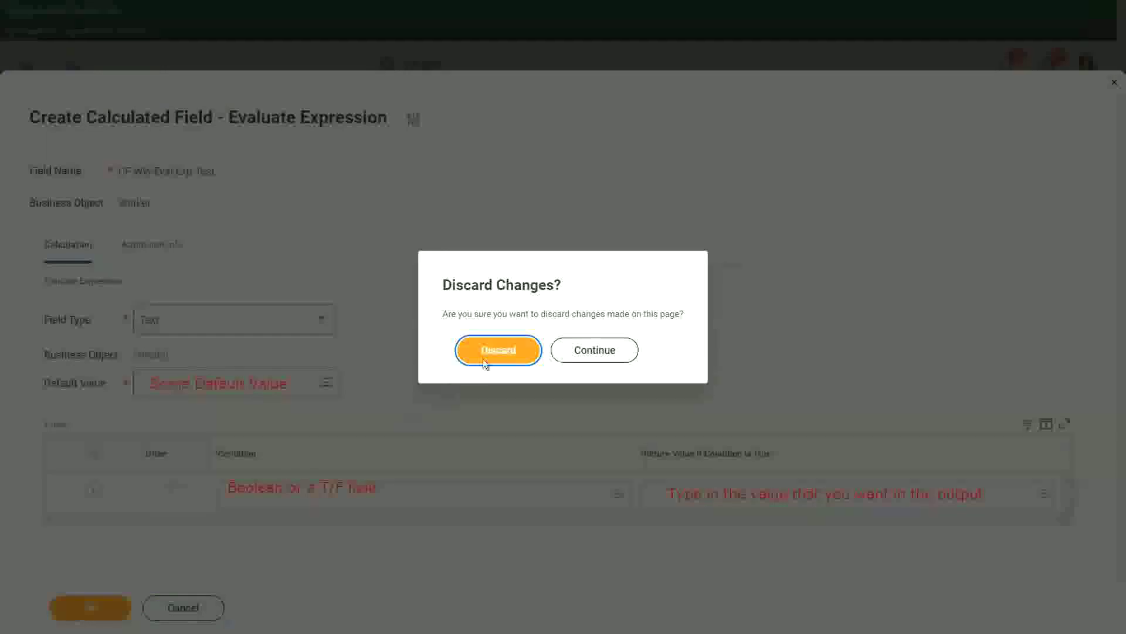
click(506, 352)
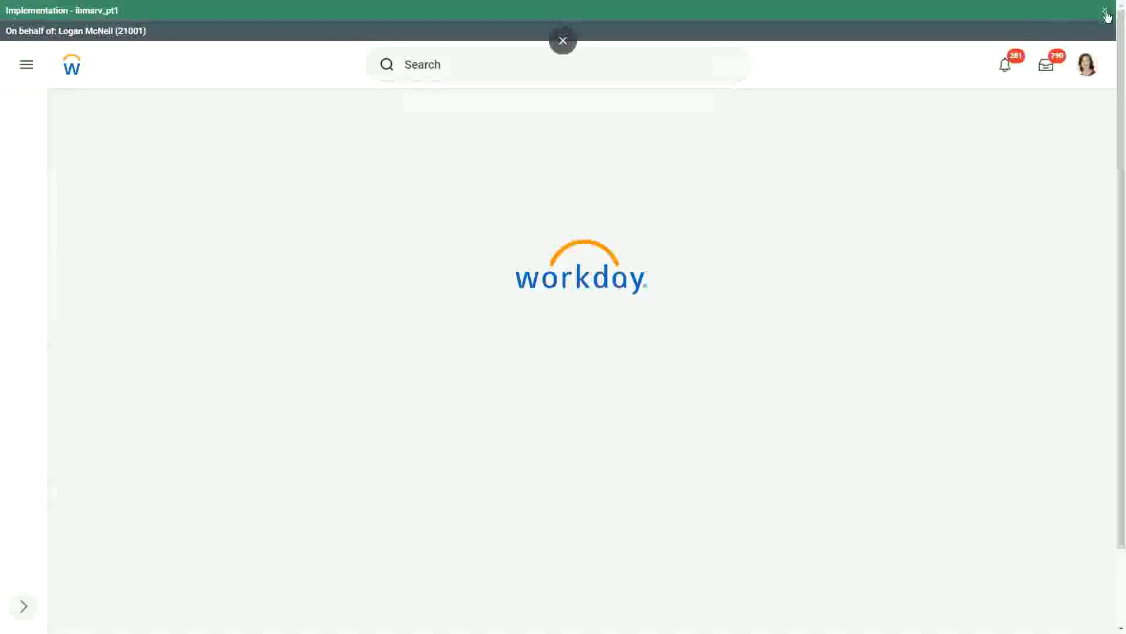
click(1105, 12)
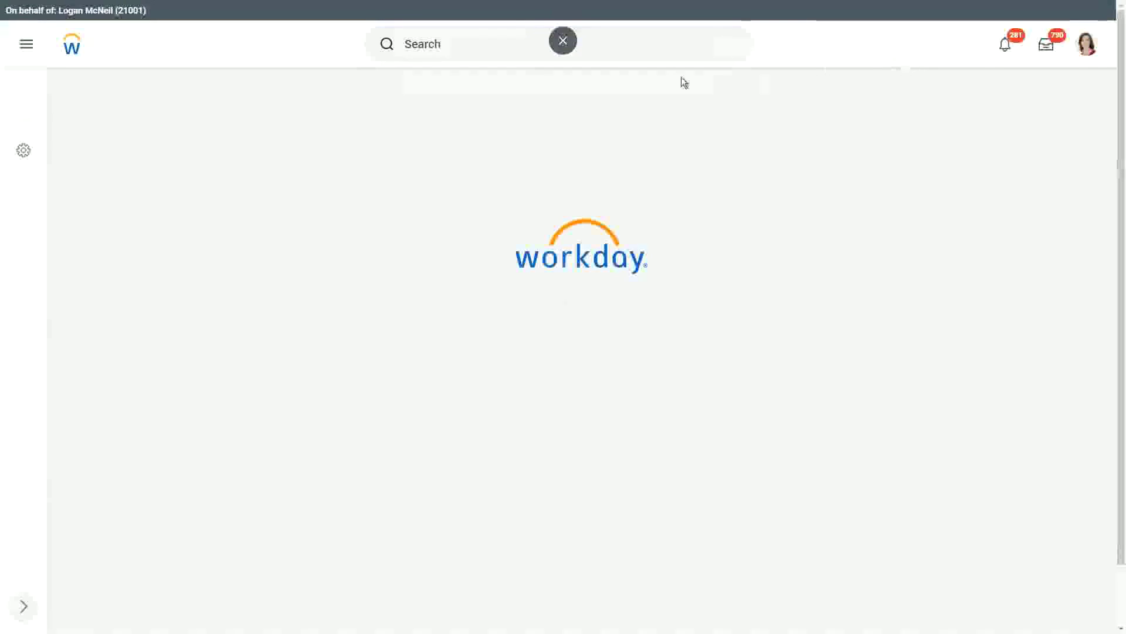